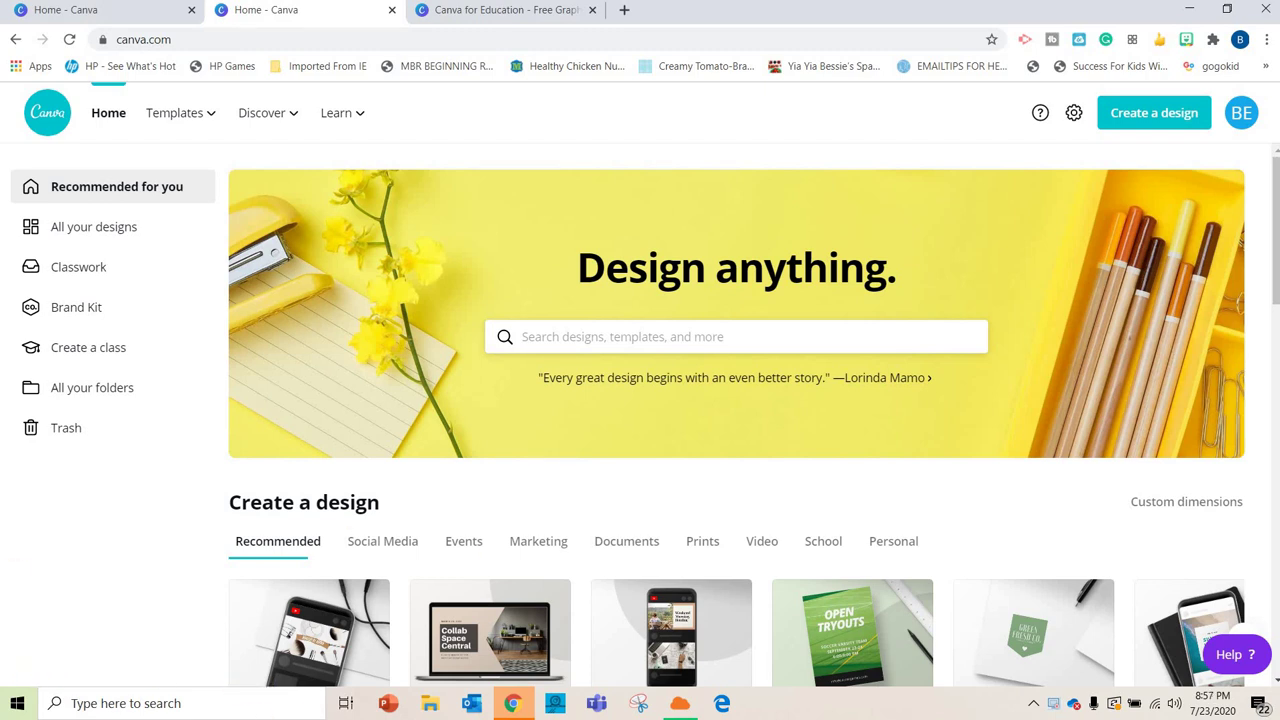
Step: Search for 'youtub' and choose YouTube Thumbnail to browse its templates
mouse_move(192, 115)
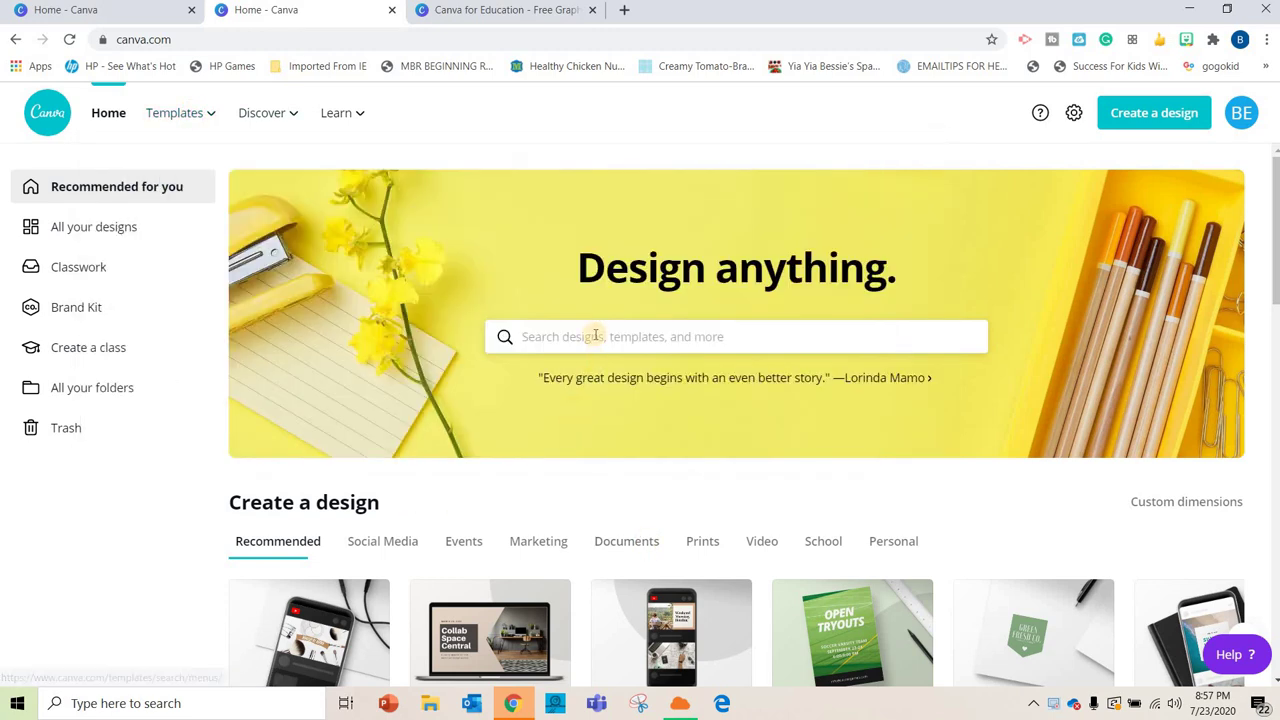
left_click(593, 337)
type("youtub")
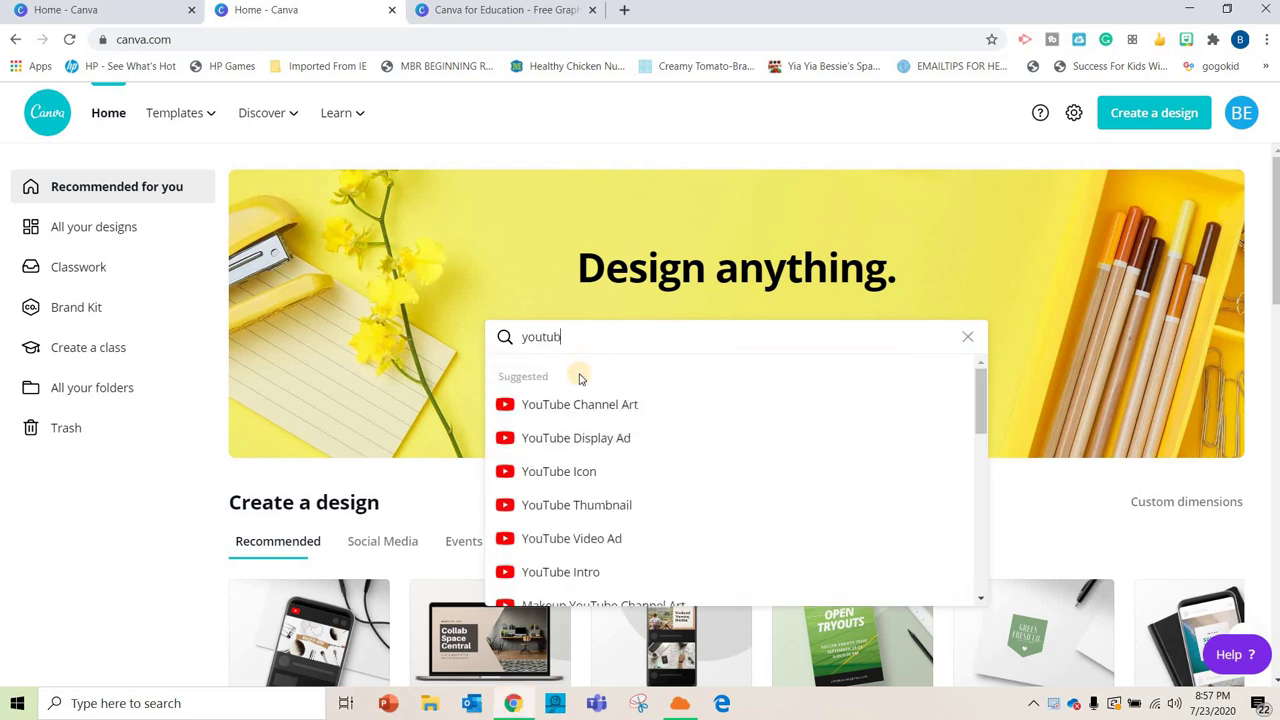
left_click(548, 507)
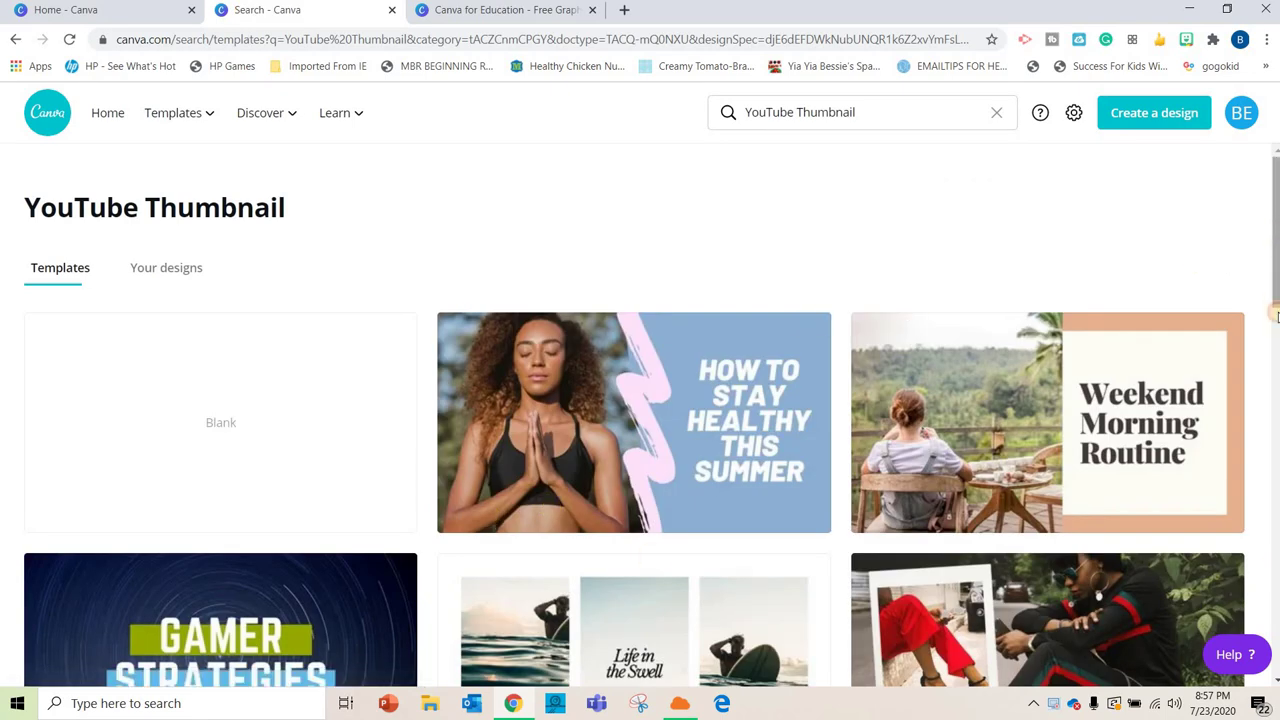
scroll(1272, 315, "down", 7)
scroll(1268, 343, "up", 3)
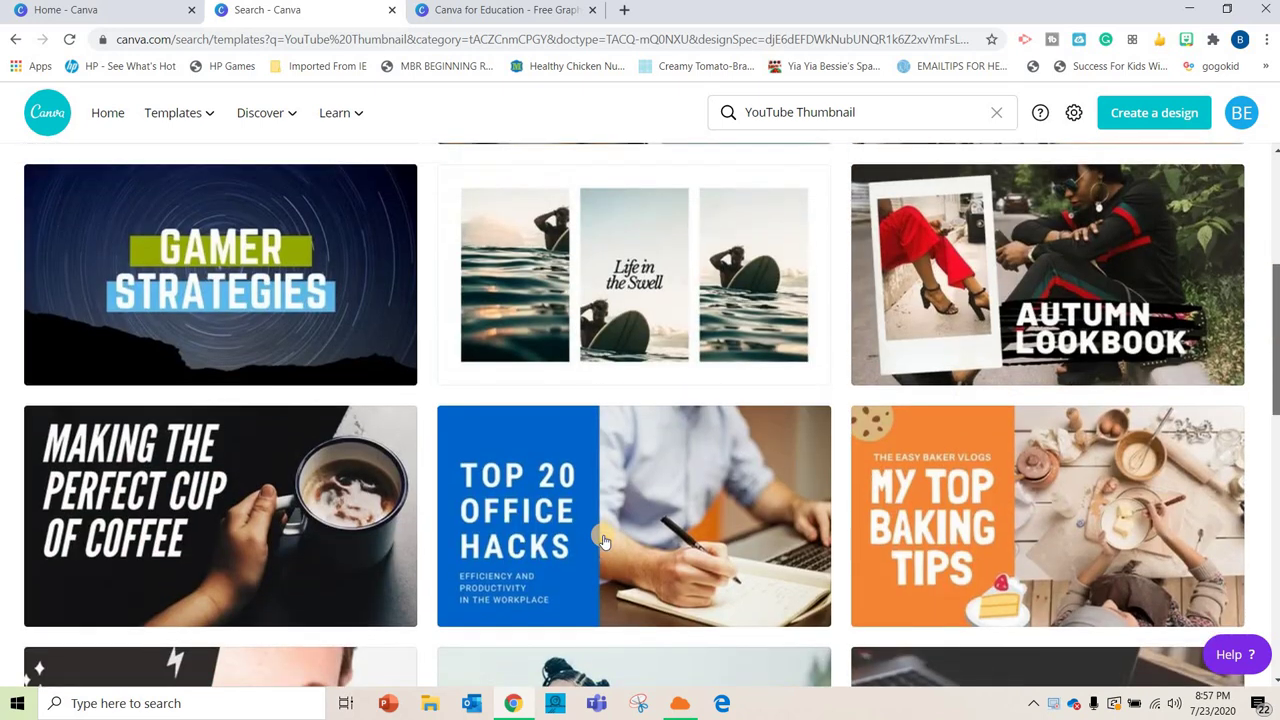
Step: Start from the Perfect Cup of Coffee template and replace its headline with 'TECH TIP THURSDAY'
left_click(251, 497)
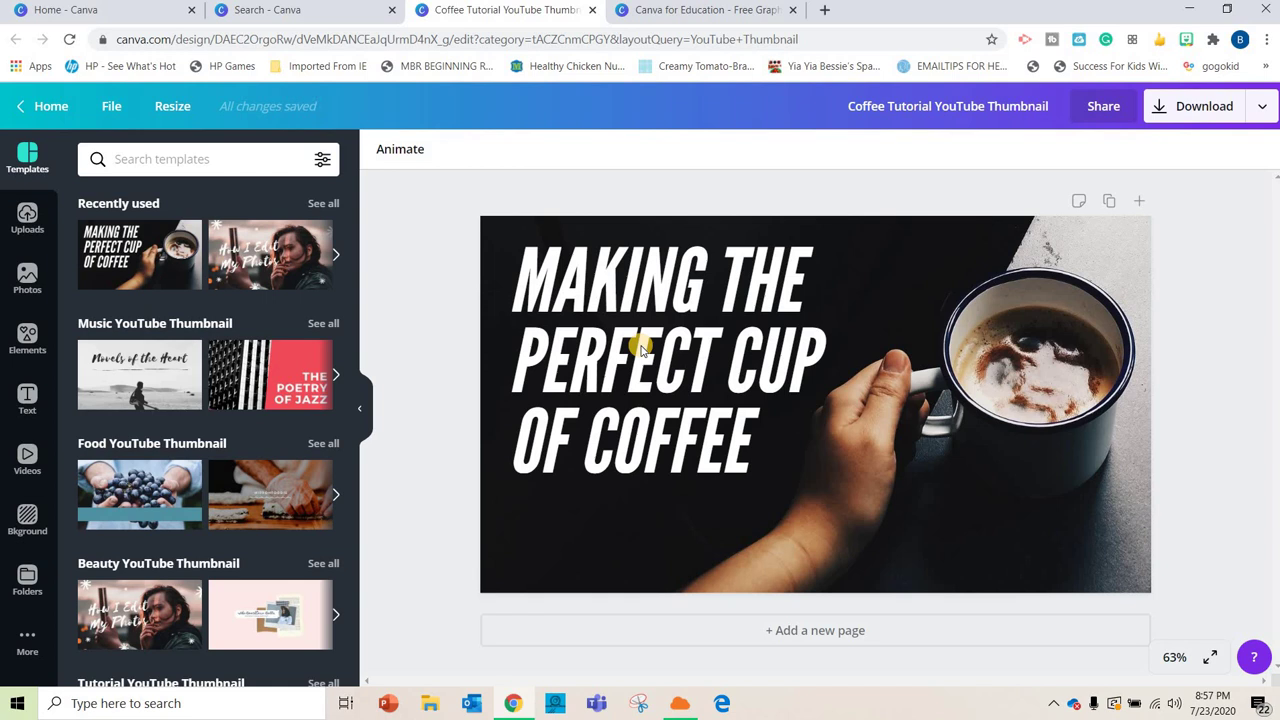
left_click(765, 424)
double_click(765, 424)
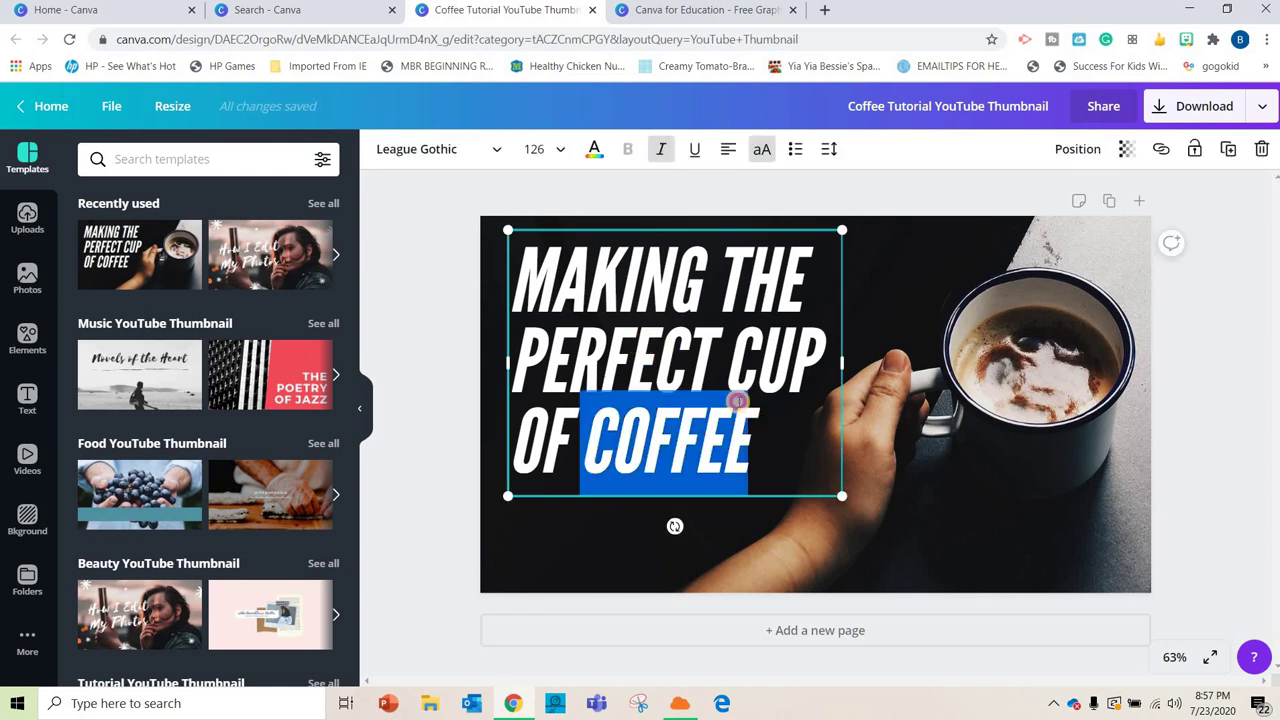
triple_click(591, 294)
type("TE")
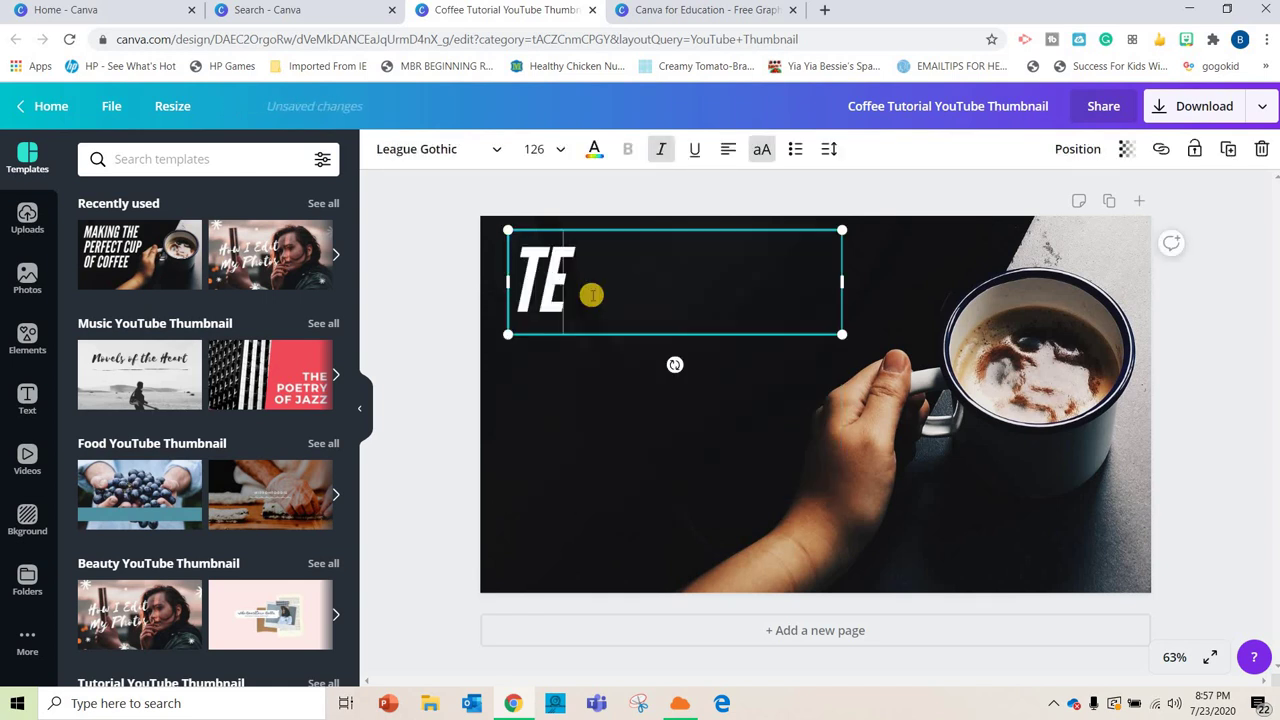
type("CH TIP T")
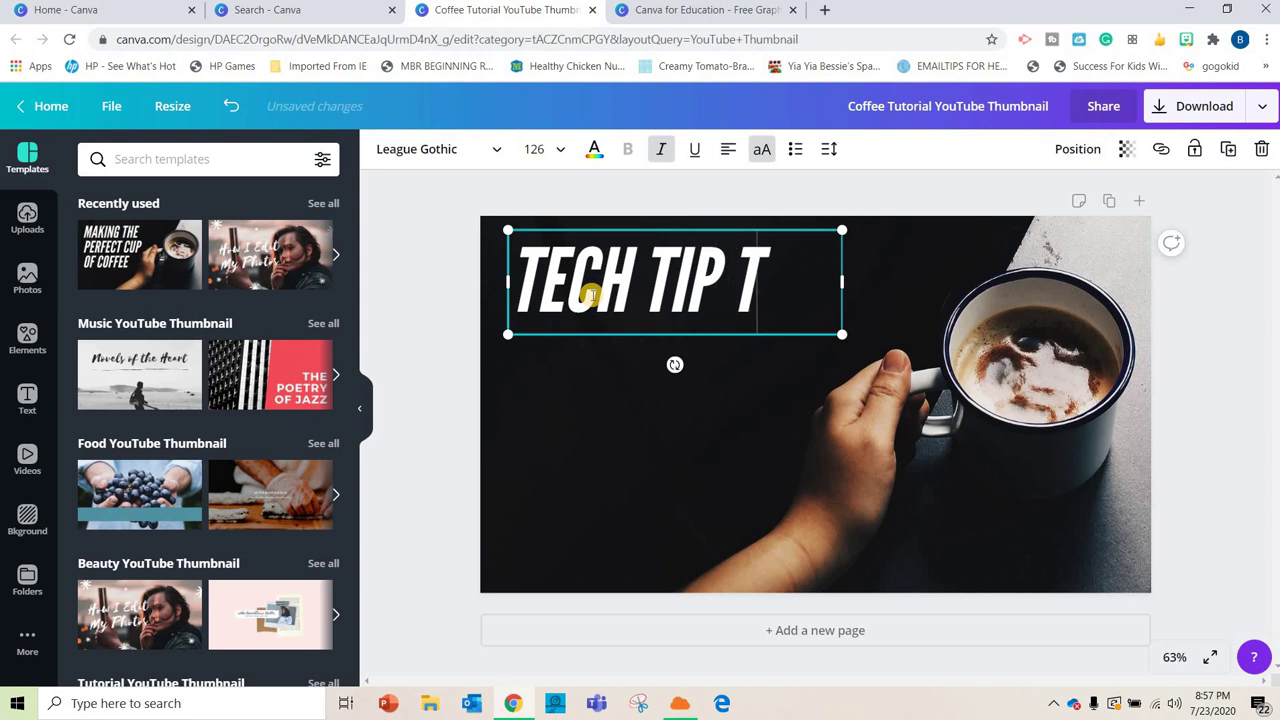
type("HURSDAY")
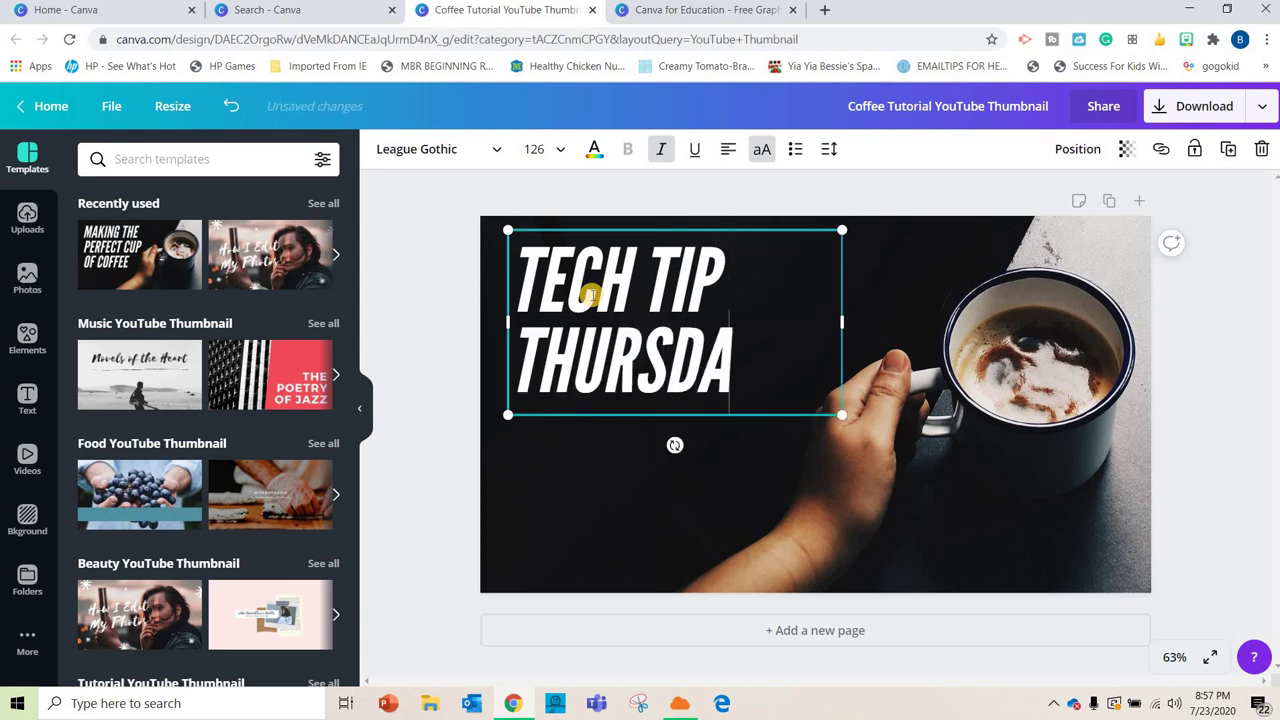
Step: Search Elements for 'computer' and add the first computer graphic to the thumbnail
left_click(27, 340)
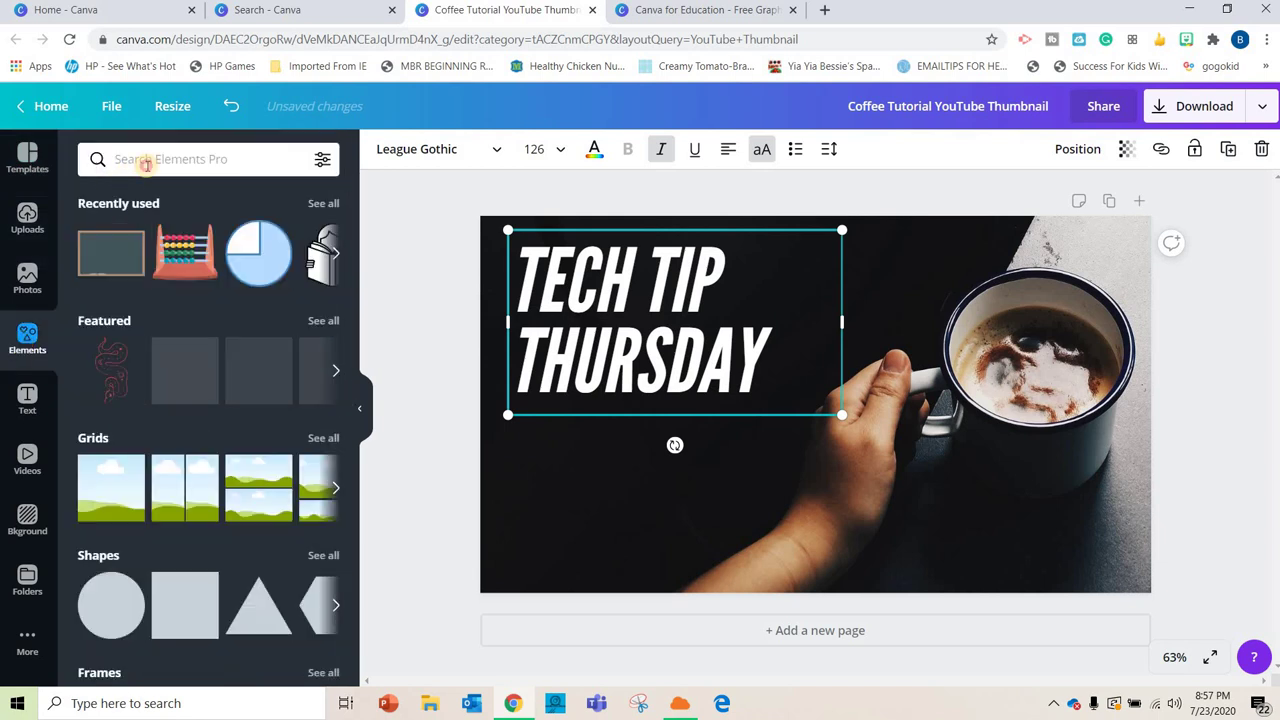
left_click(147, 160)
type("computer")
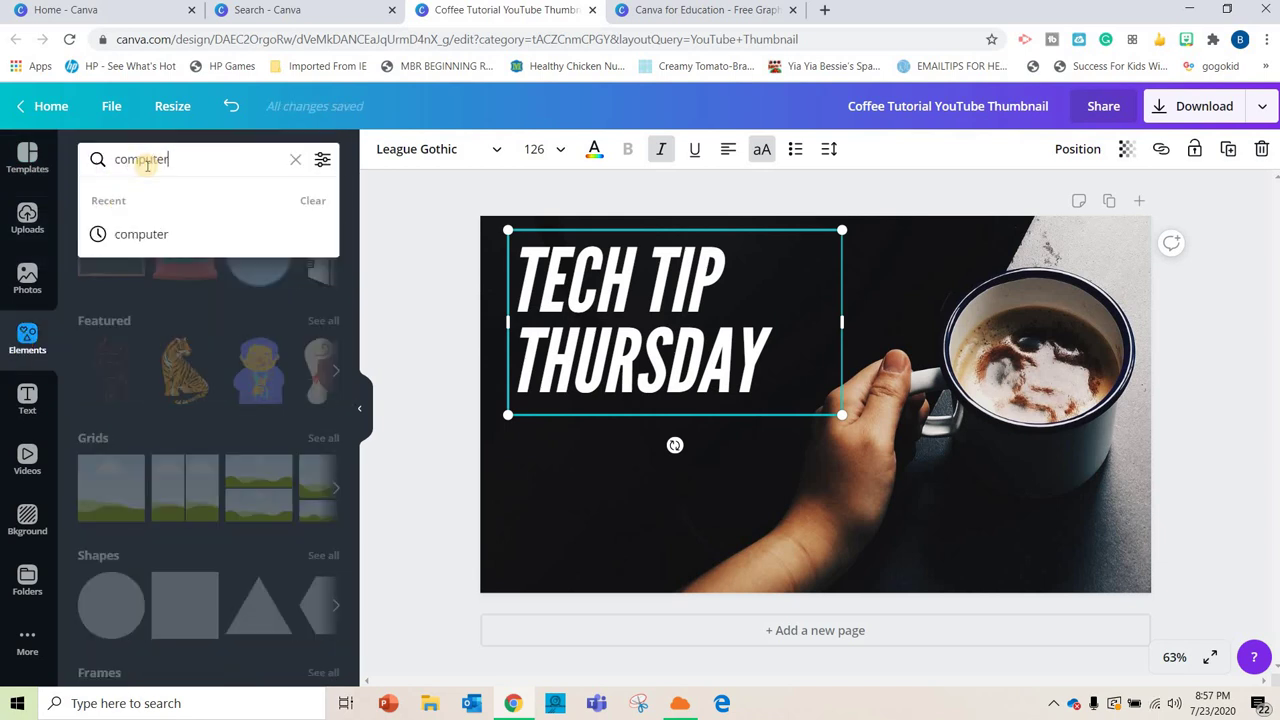
key("Return")
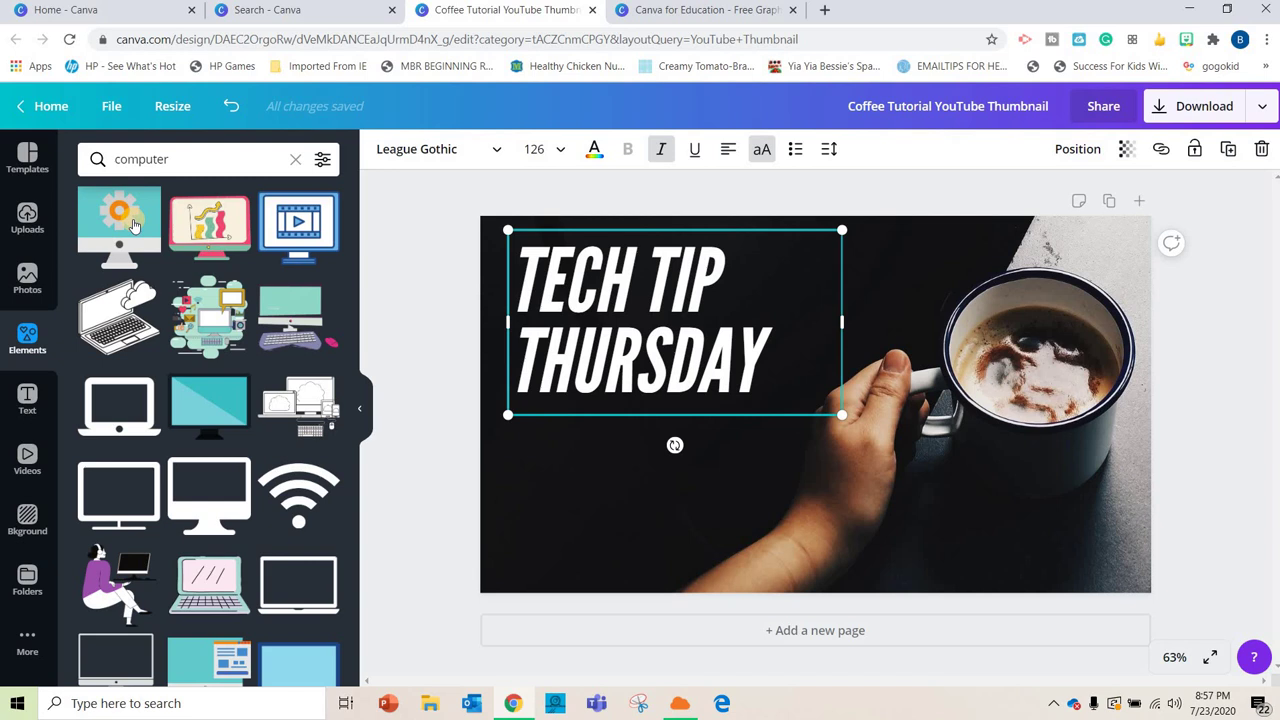
left_click(119, 222)
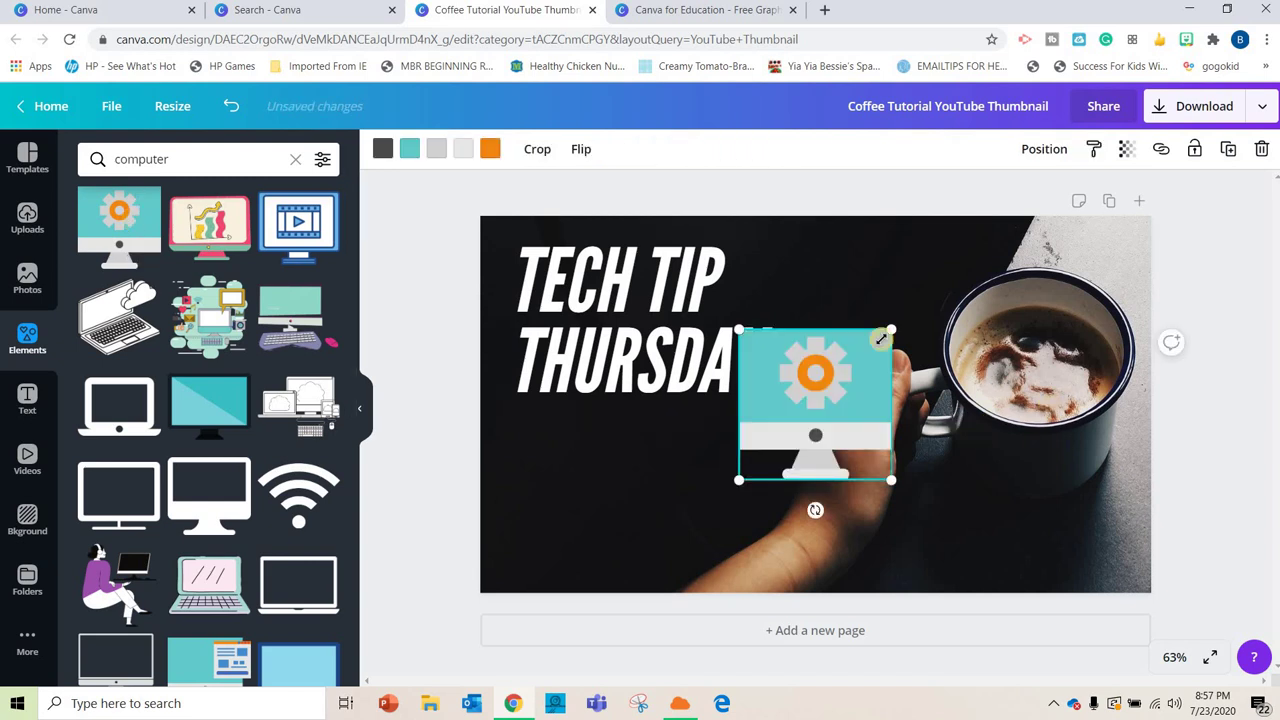
Step: Resize the computer graphic and position it below the headline
left_click_drag(892, 328, 928, 300)
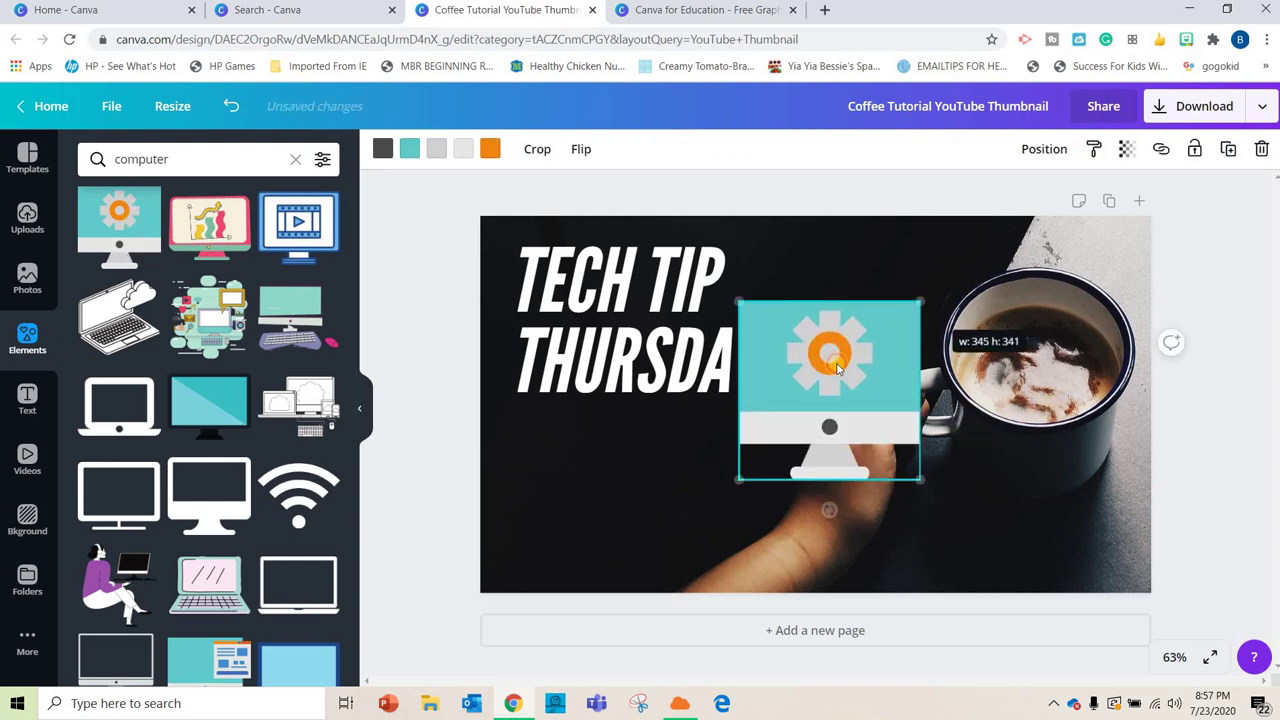
left_click_drag(801, 360, 852, 460)
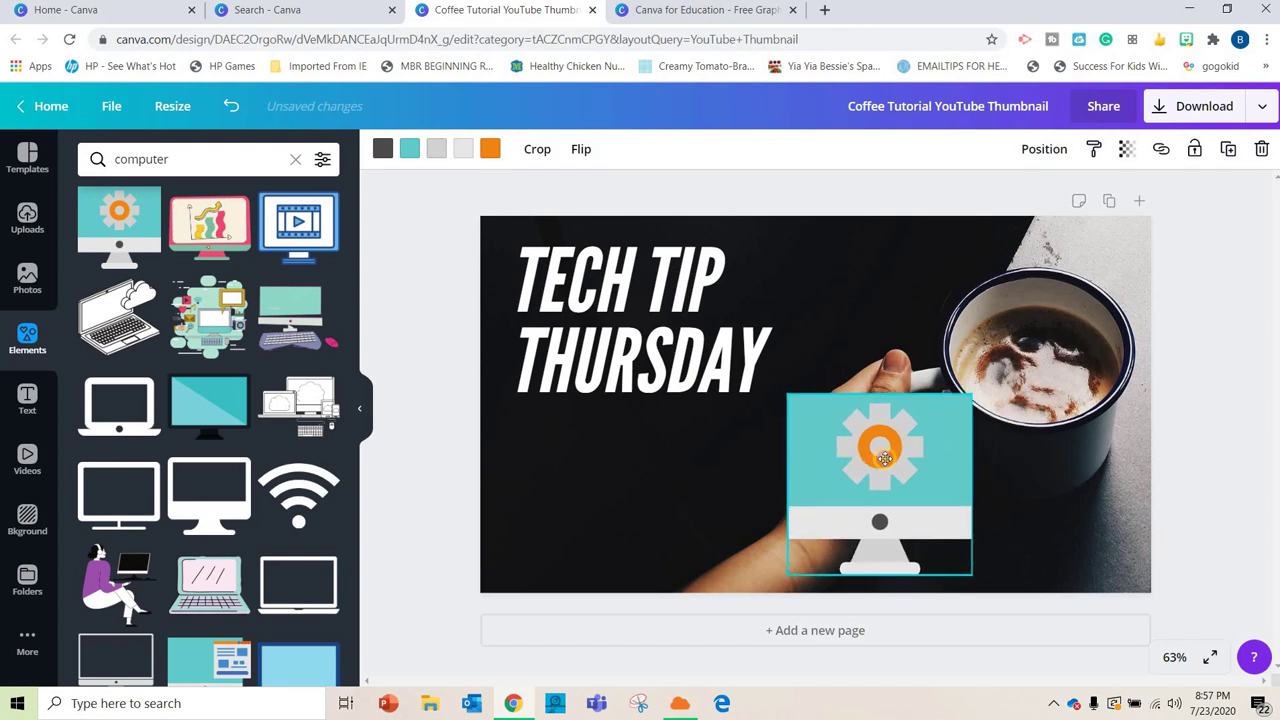
left_click_drag(971, 392, 600, 485)
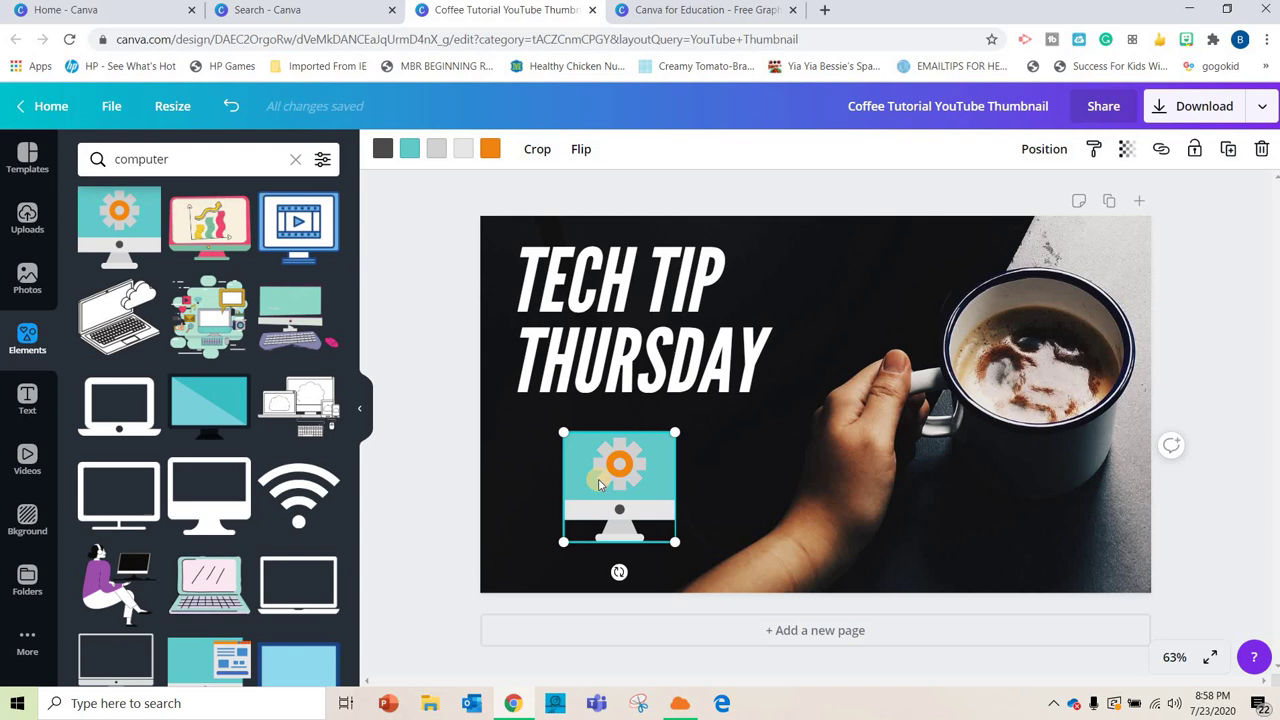
Step: On the Canva for Education tab, start the free registration with 'Register now for free'
left_click(713, 20)
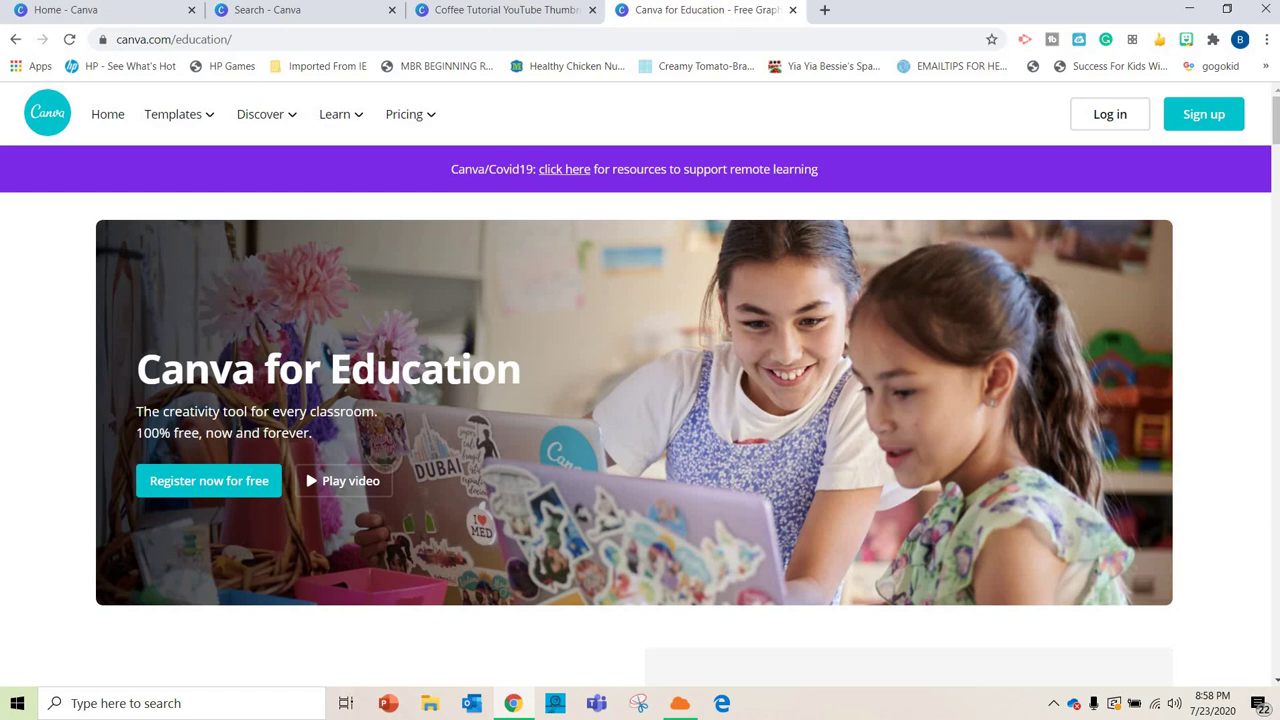
left_click(183, 36)
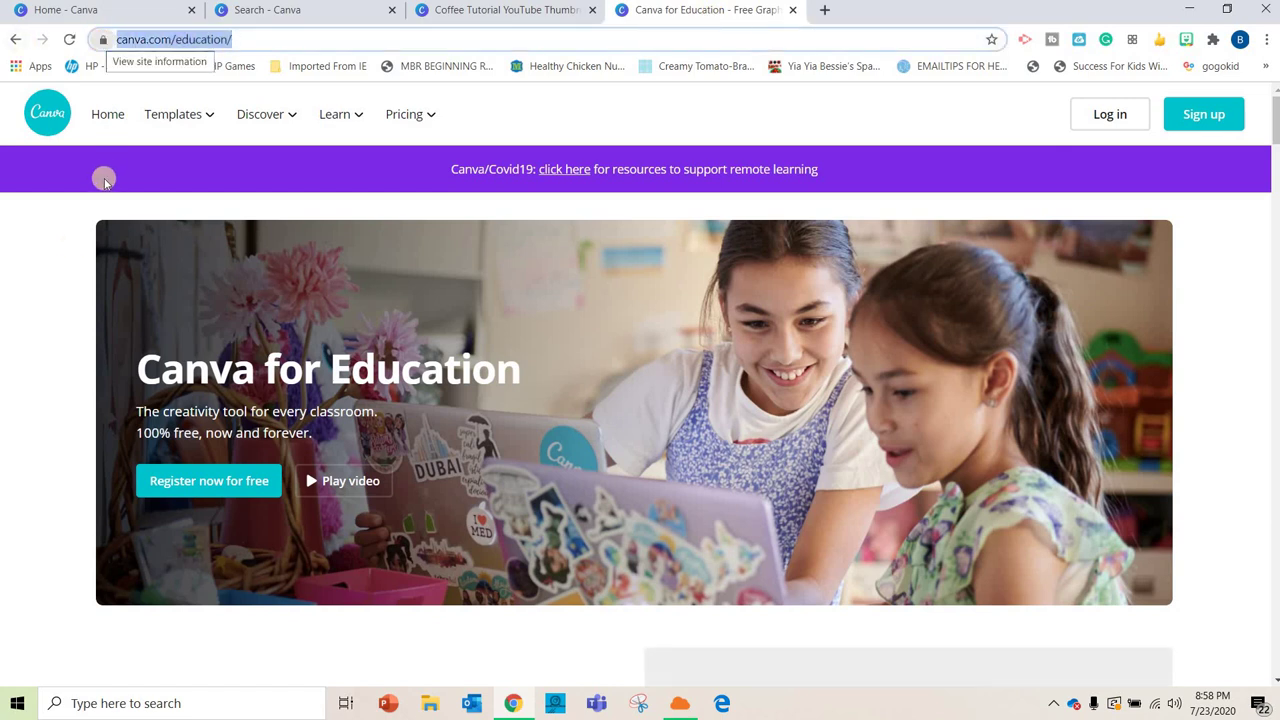
left_click(1067, 290)
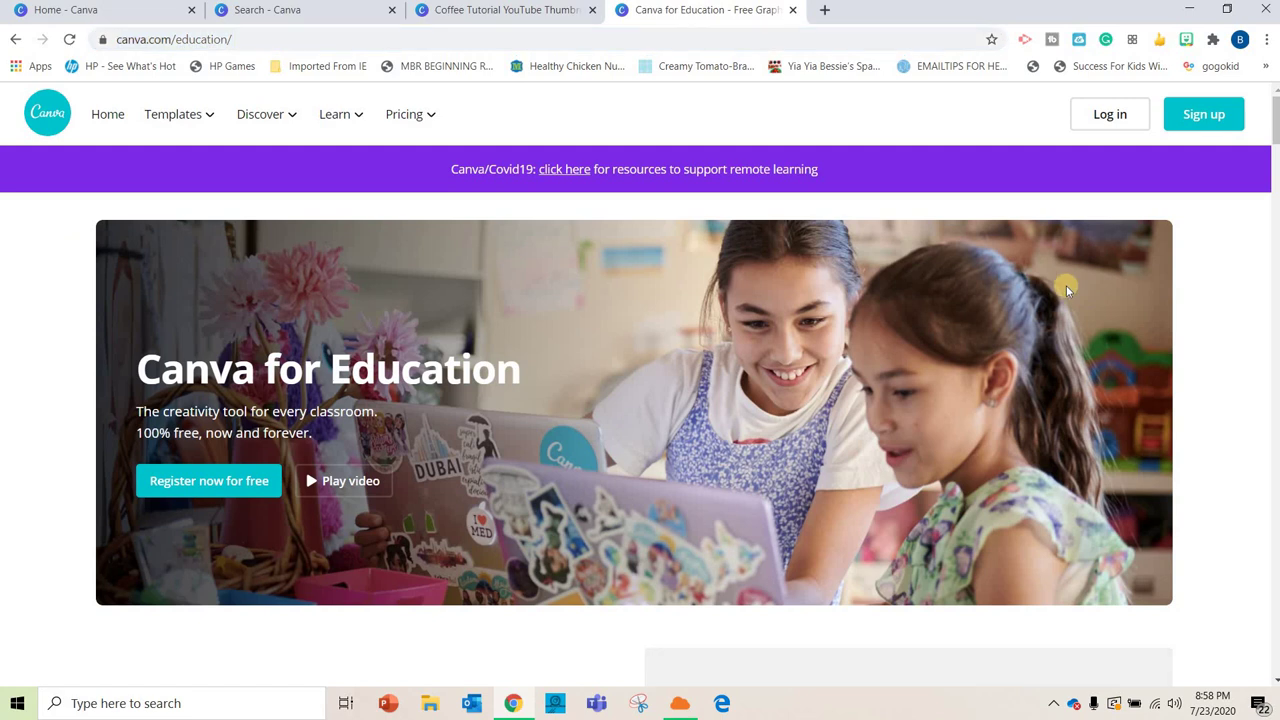
left_click(241, 483)
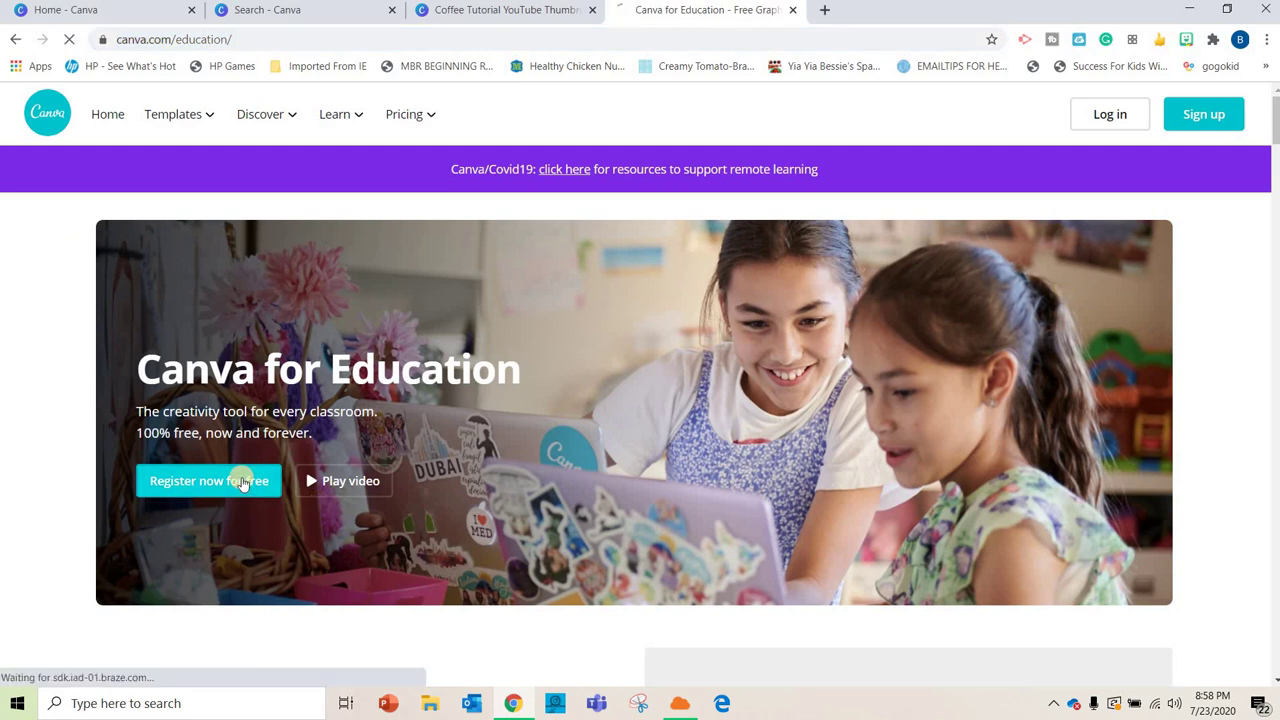
Step: Scroll through the Canva for Education application form, then return to the Home - Canva tab
left_click_drag(1268, 230, 1272, 352)
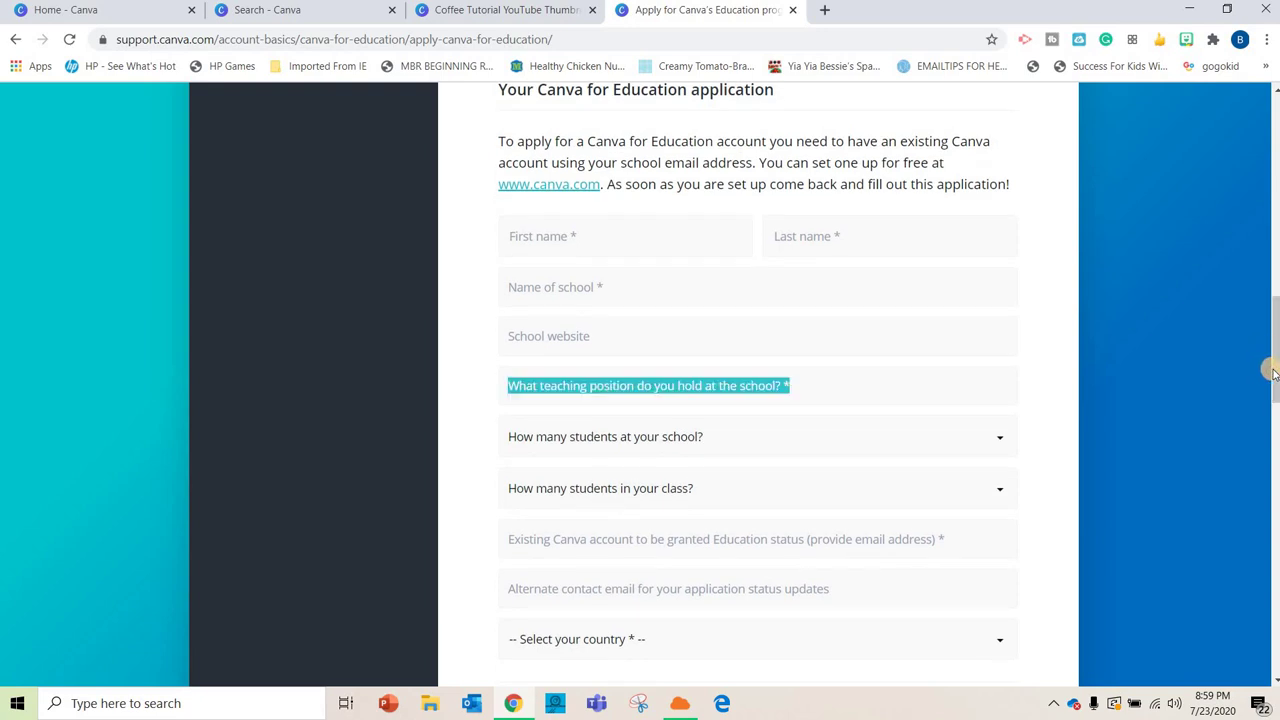
left_click_drag(1270, 372, 1273, 559)
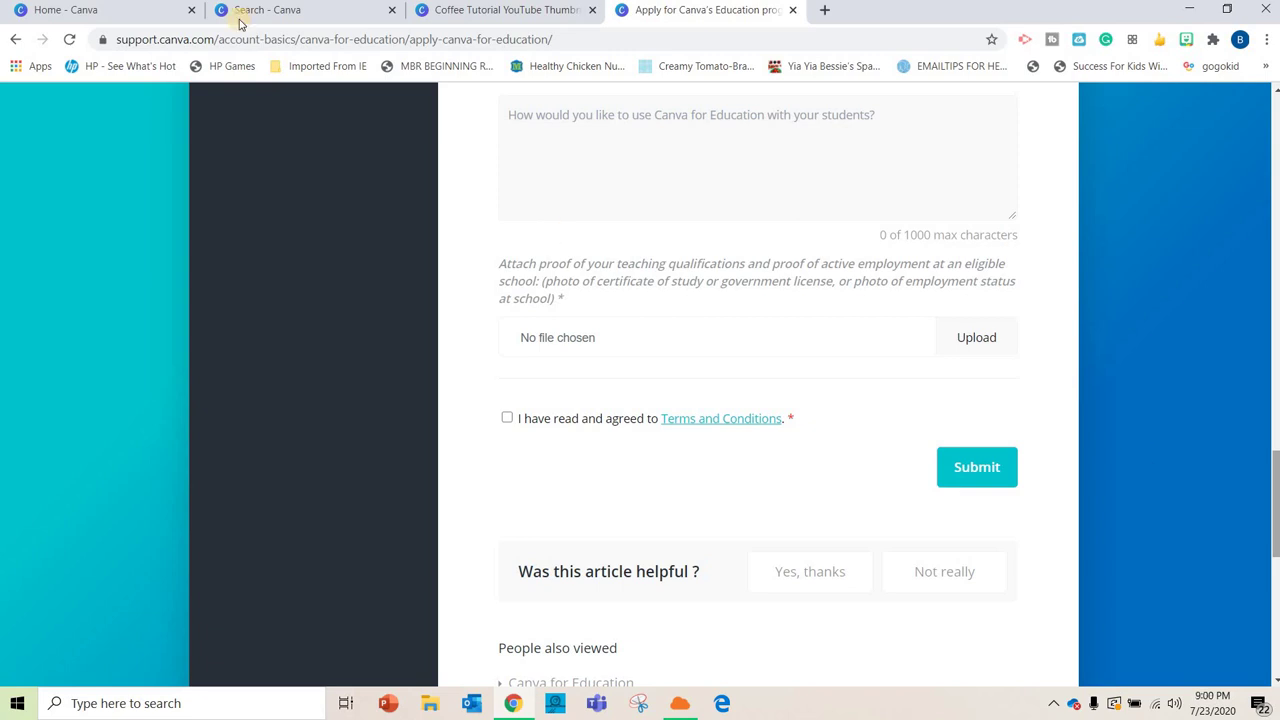
left_click(135, 14)
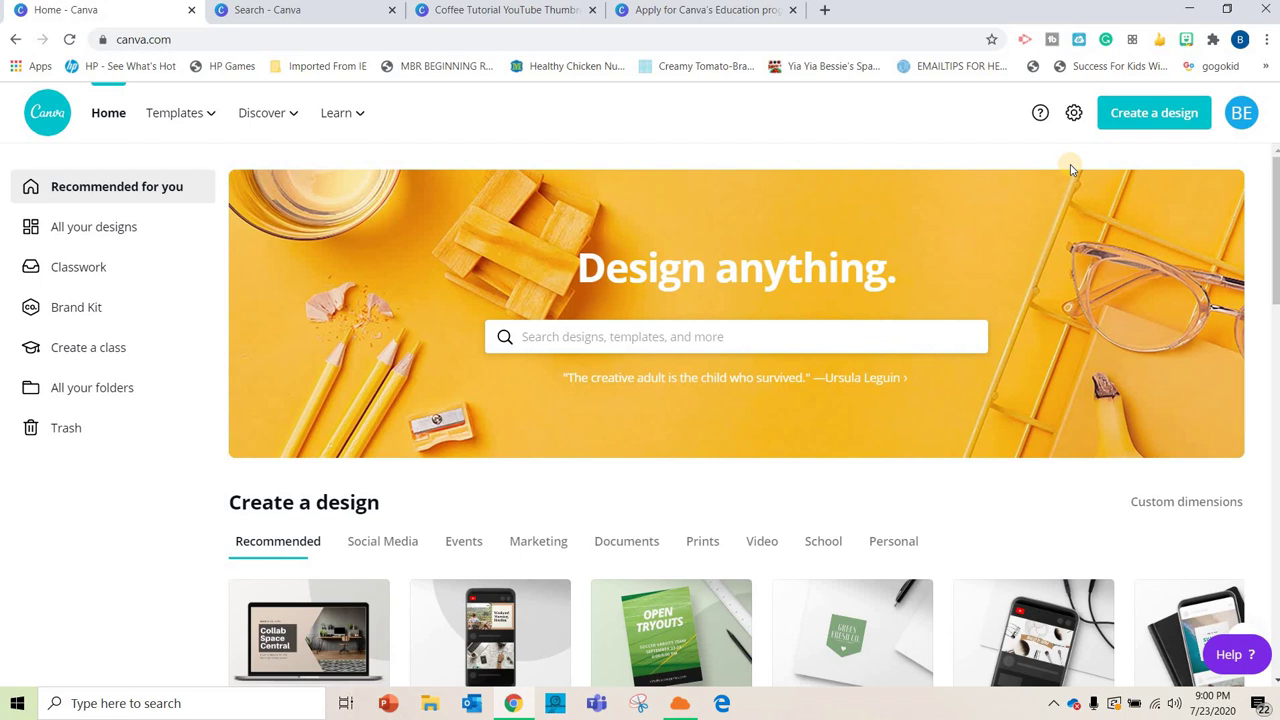
Step: Return to the Apply for Canva's Education program tab, back at the top of the page
left_click(713, 18)
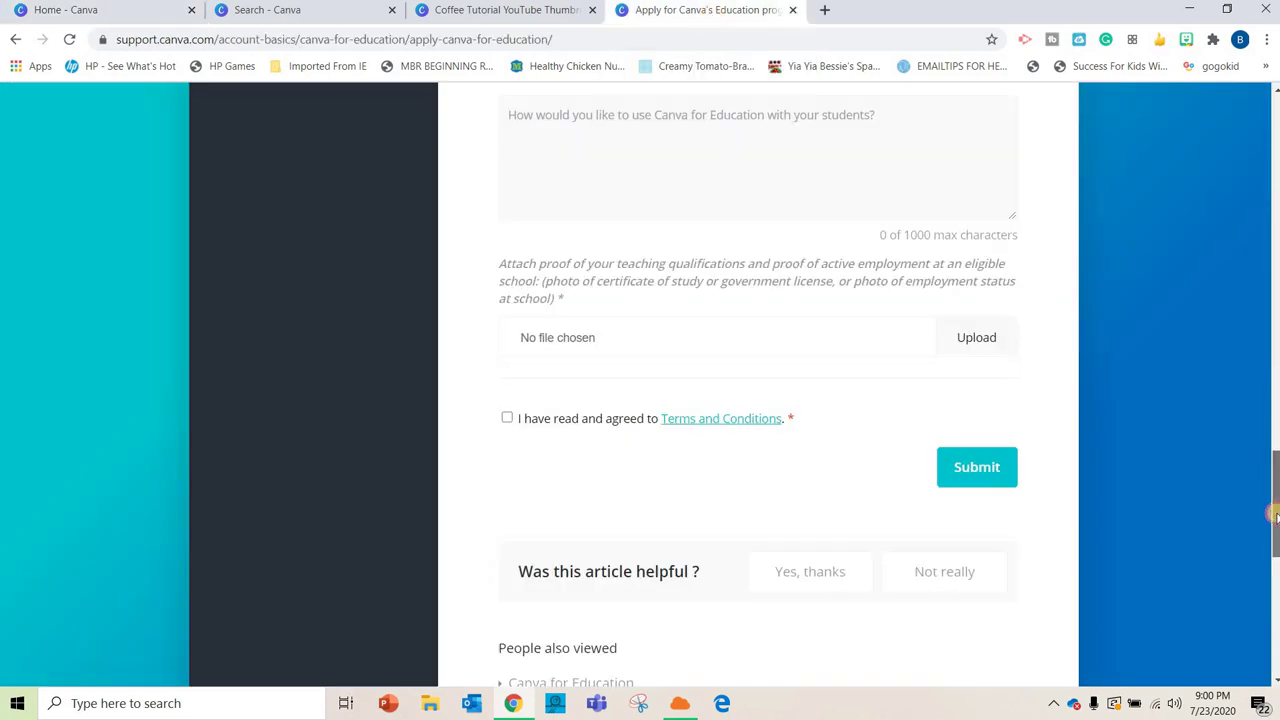
scroll(1240, 298, "down", 3)
scroll(1240, 298, "up", 10)
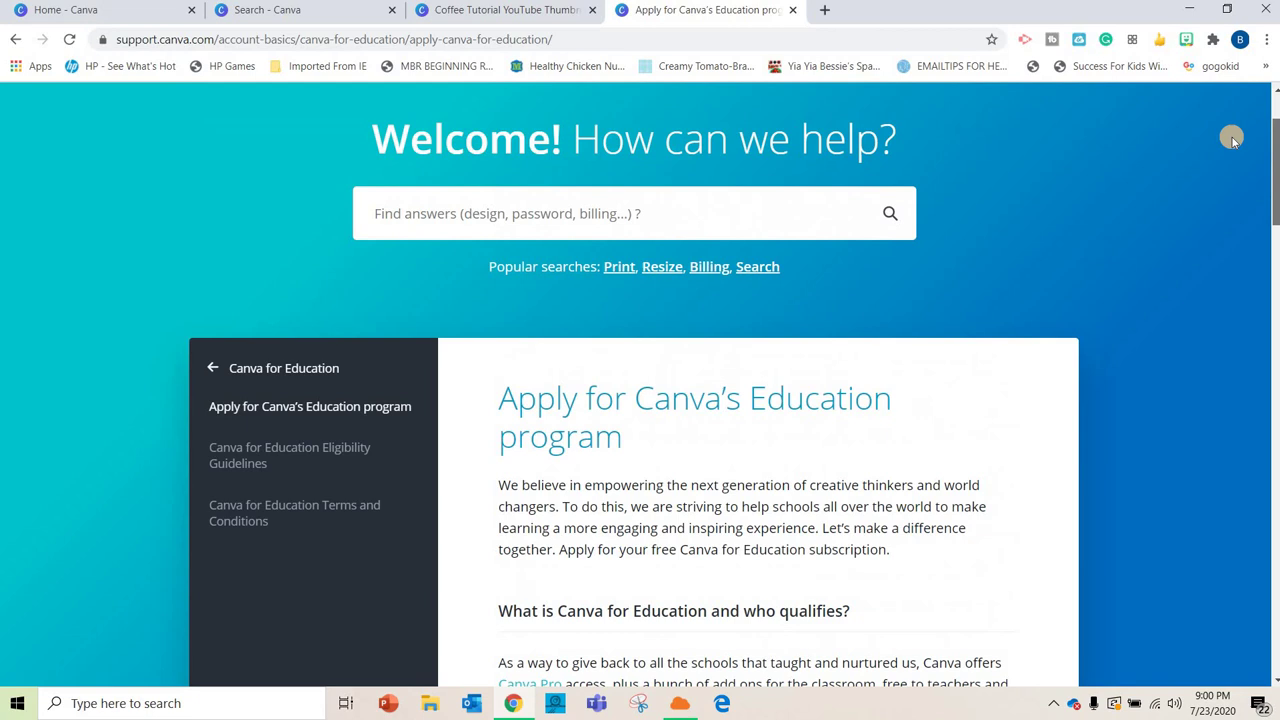